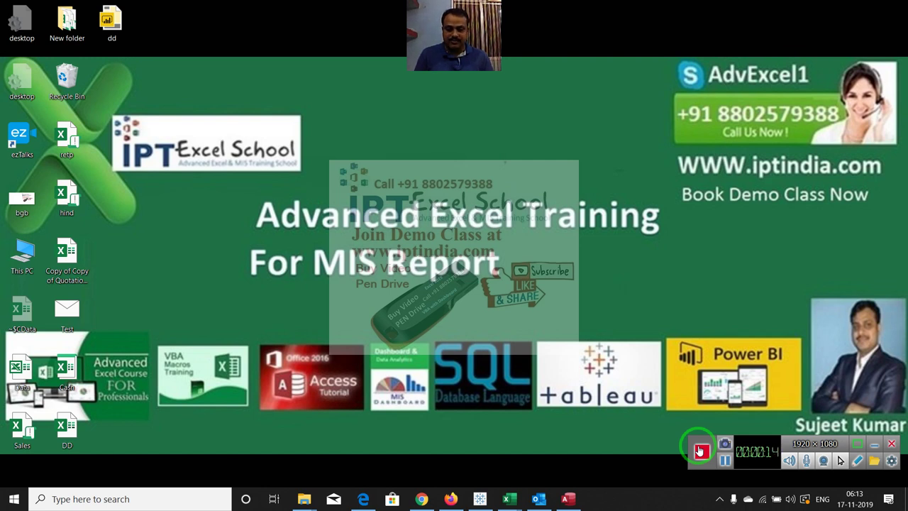
Step: Bring up the Outlook Inbox and scroll down through its message list
left_click(536, 499)
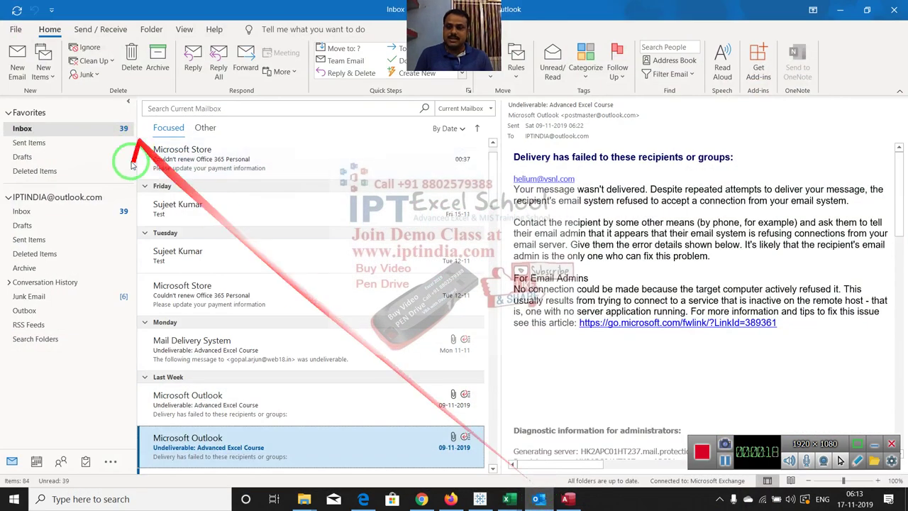
scroll(363, 153, "down", 3)
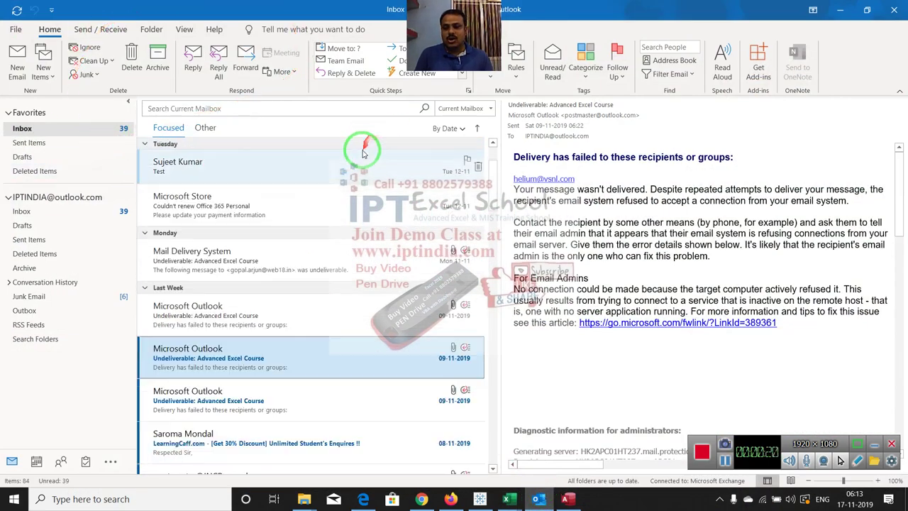
scroll(364, 152, "down", 5)
scroll(361, 163, "down", 3)
scroll(360, 174, "down", 2)
scroll(361, 178, "down", 2)
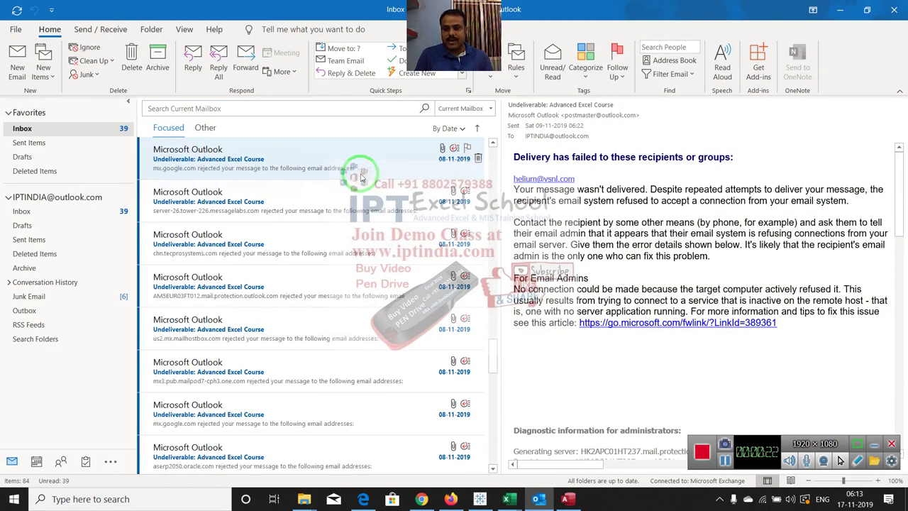
scroll(360, 177, "down", 5)
scroll(360, 177, "down", 3)
Step: Scroll back to the top of the Inbox, then minimise Outlook
scroll(361, 173, "up", 10)
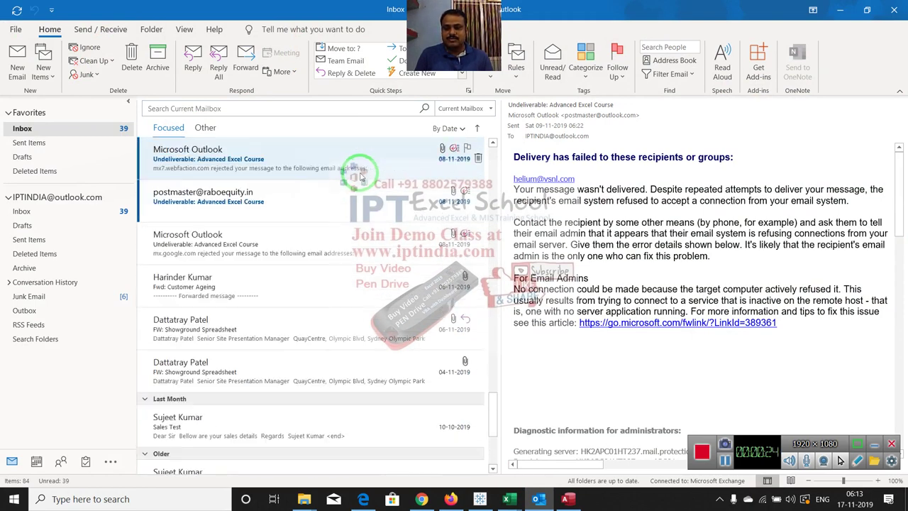
scroll(360, 167, "up", 3)
scroll(361, 165, "up", 3)
scroll(361, 166, "up", 3)
scroll(361, 165, "up", 5)
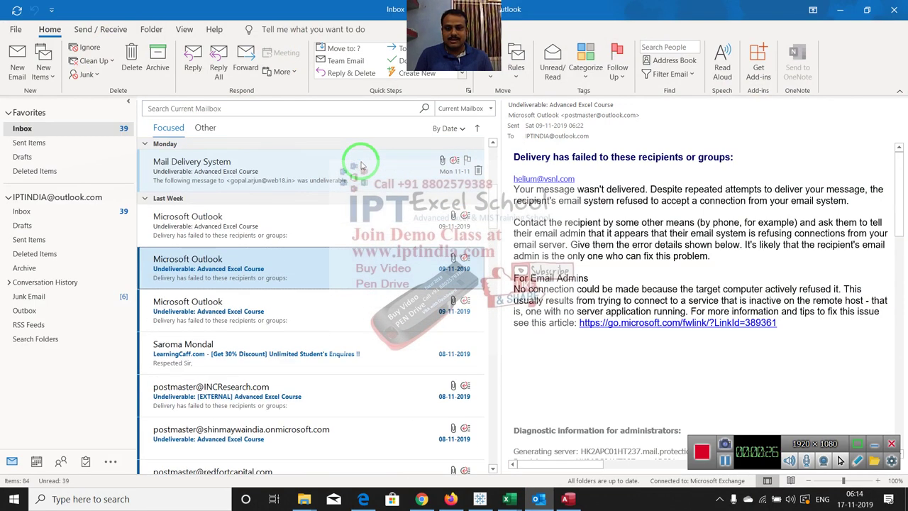
scroll(361, 165, "up", 5)
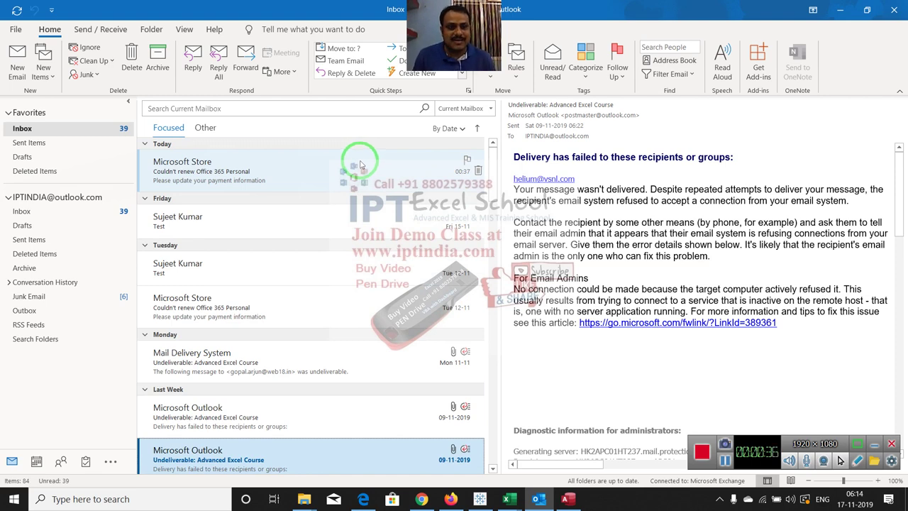
left_click(842, 9)
Step: Refresh the Windows desktop from its right-click menu
right_click(352, 142)
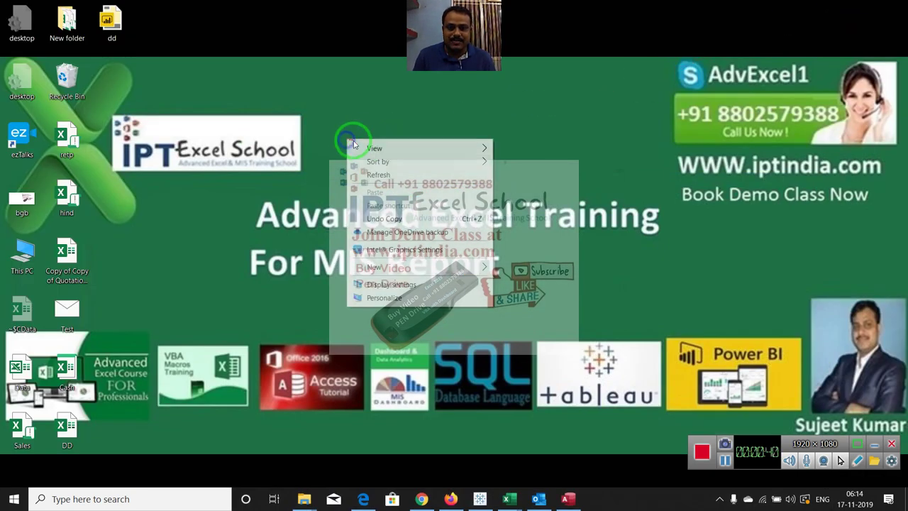
left_click(381, 176)
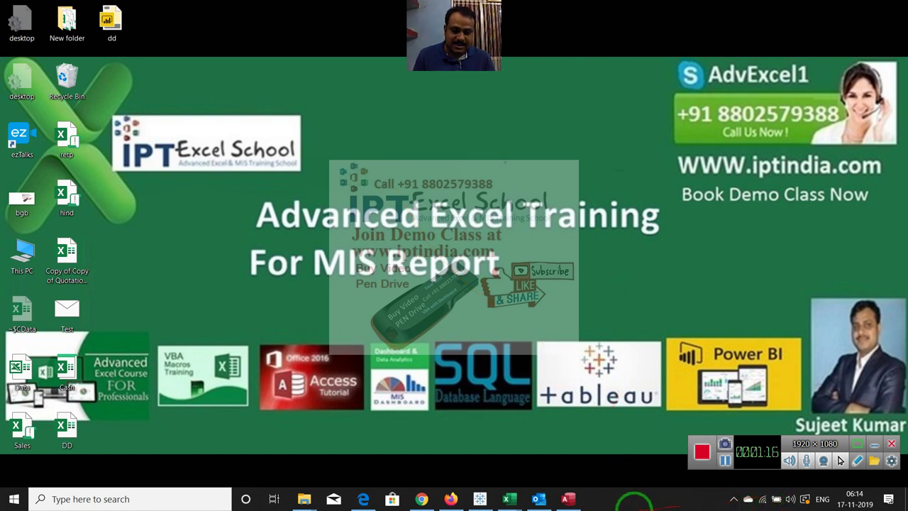
mouse_move(564, 500)
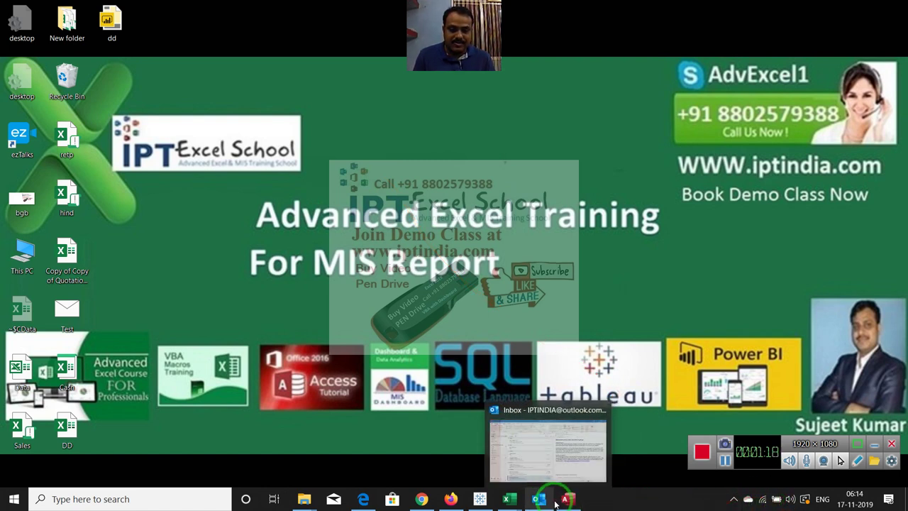
Step: Switch to Access and create a new blank database named Database9
left_click(540, 499)
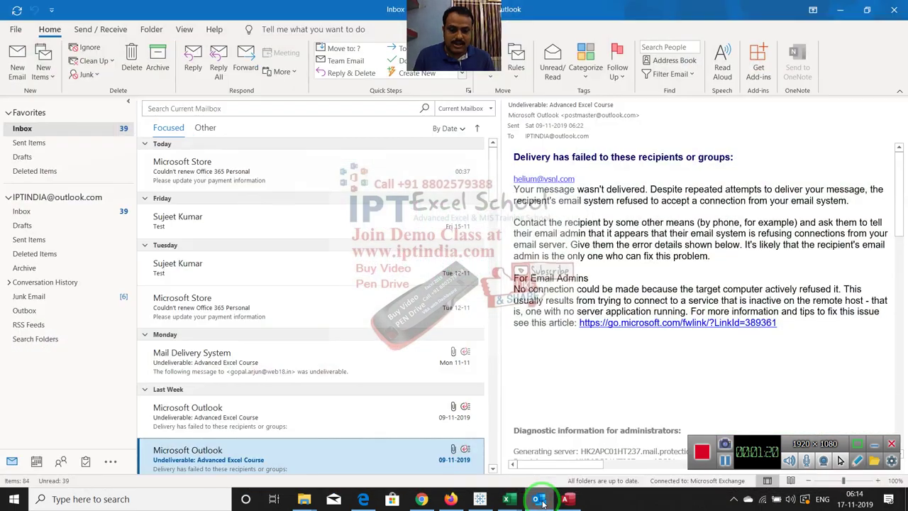
left_click(566, 500)
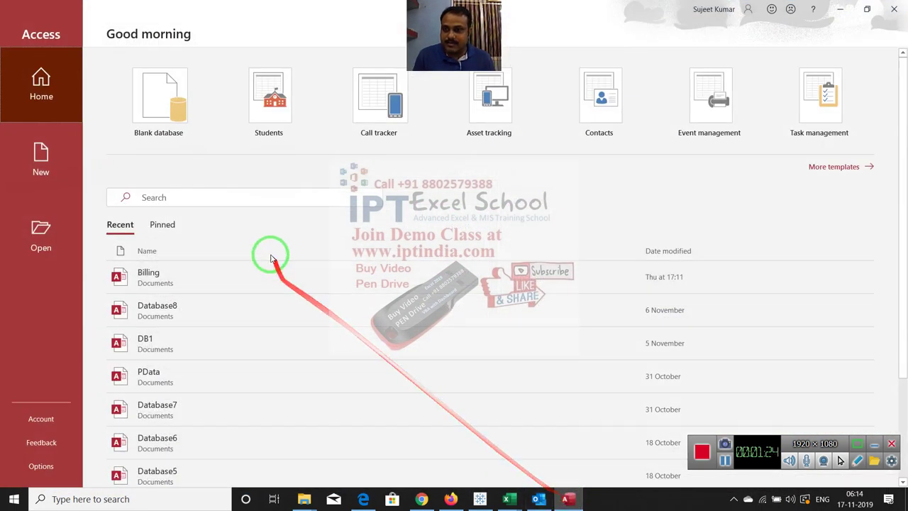
left_click(178, 106)
left_click(518, 233)
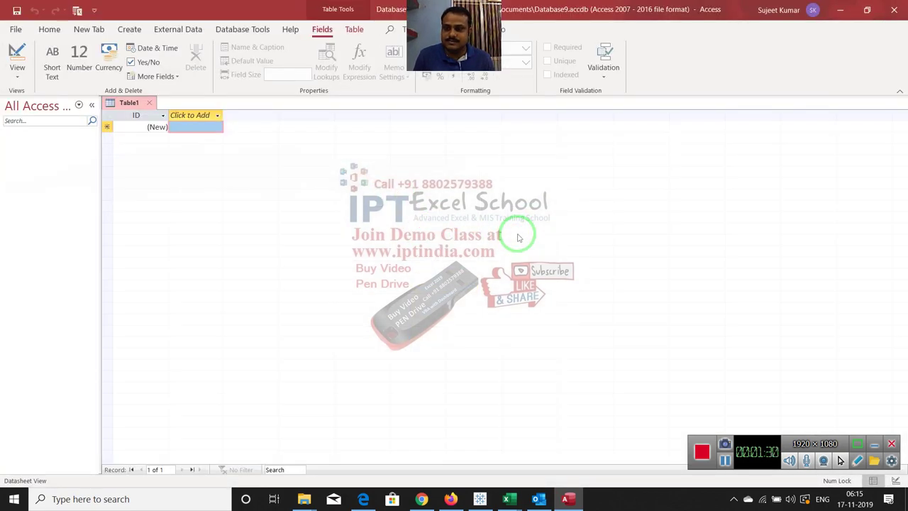
Step: Start an import via External Data > New Data Source > From Other Sources > Outlook Folder
left_click(171, 32)
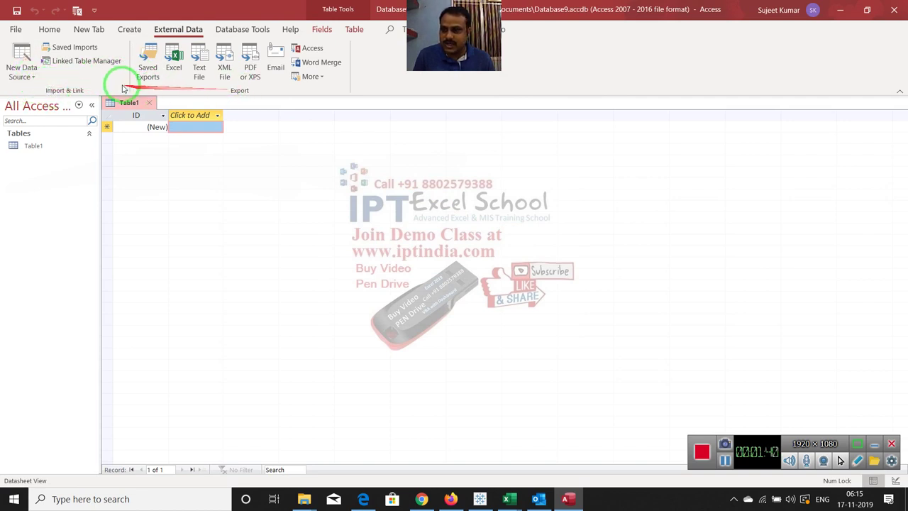
left_click(24, 70)
mouse_move(40, 100)
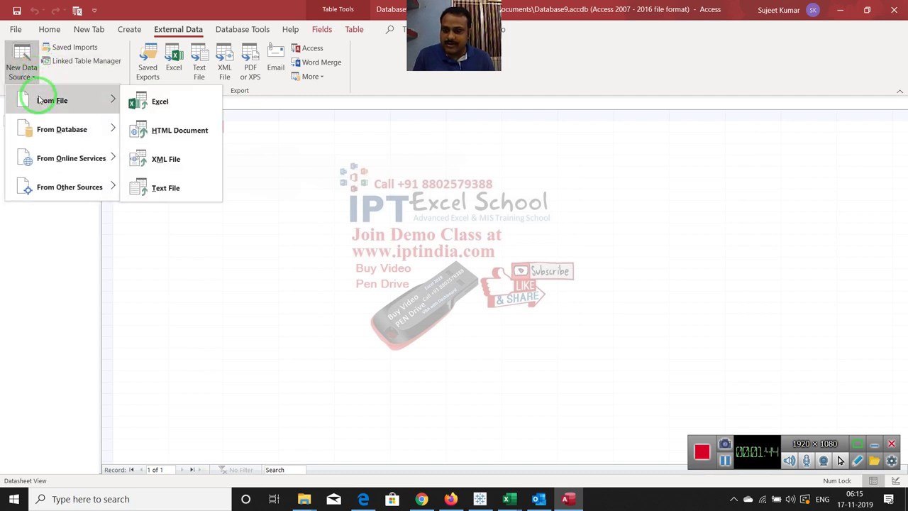
mouse_move(41, 127)
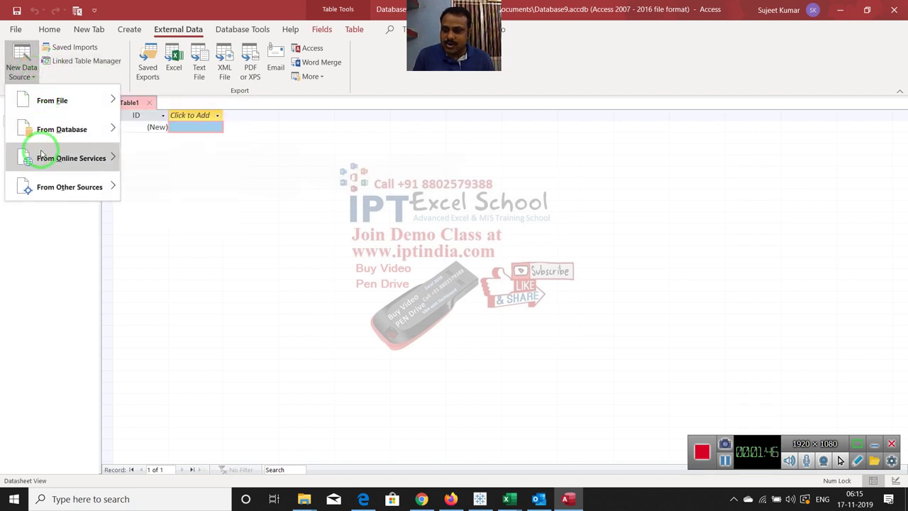
mouse_move(46, 178)
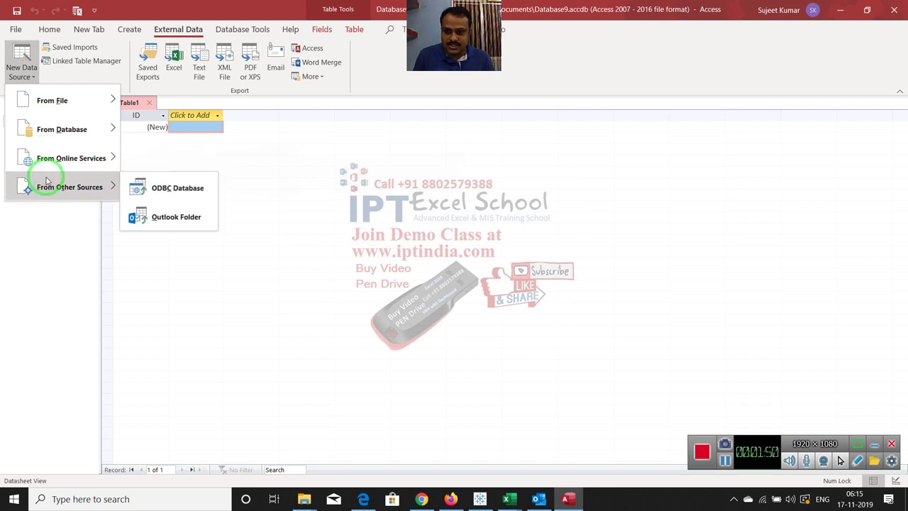
left_click(160, 218)
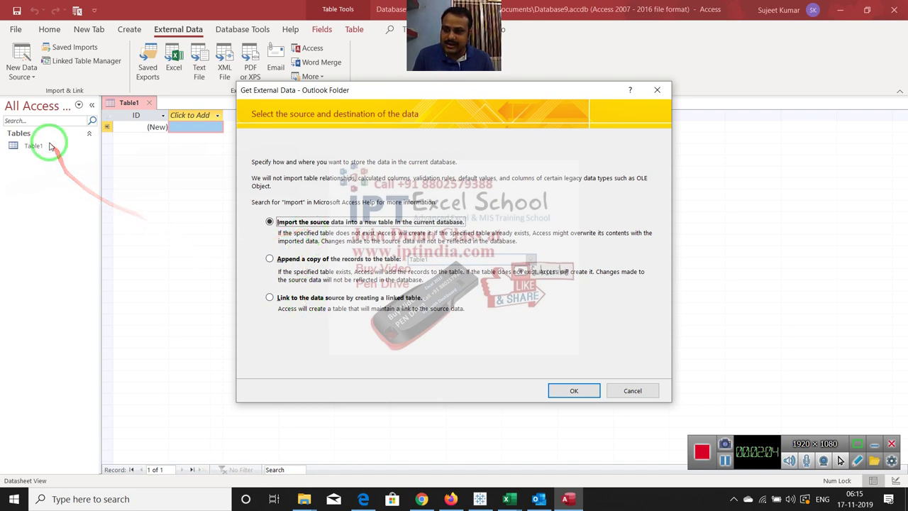
Step: Import into a new table, choosing the mail account's Inbox folder as the source
left_click(573, 390)
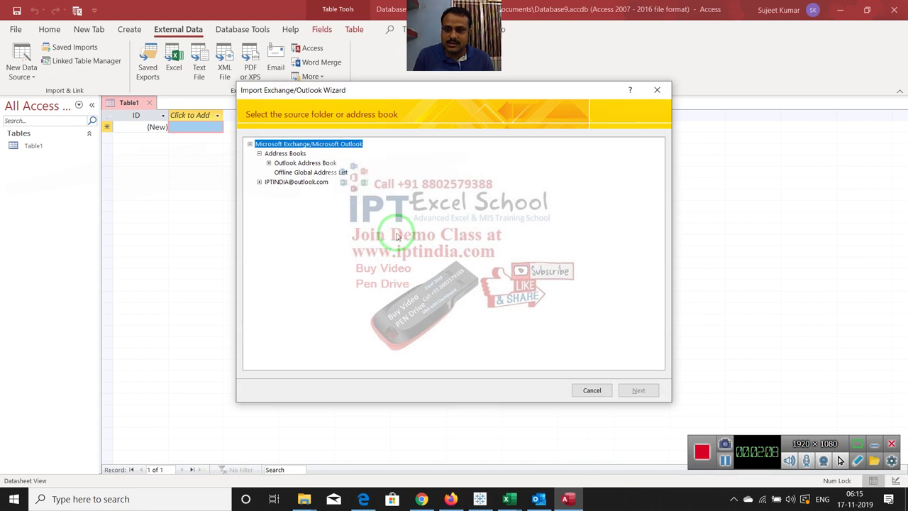
left_click(268, 163)
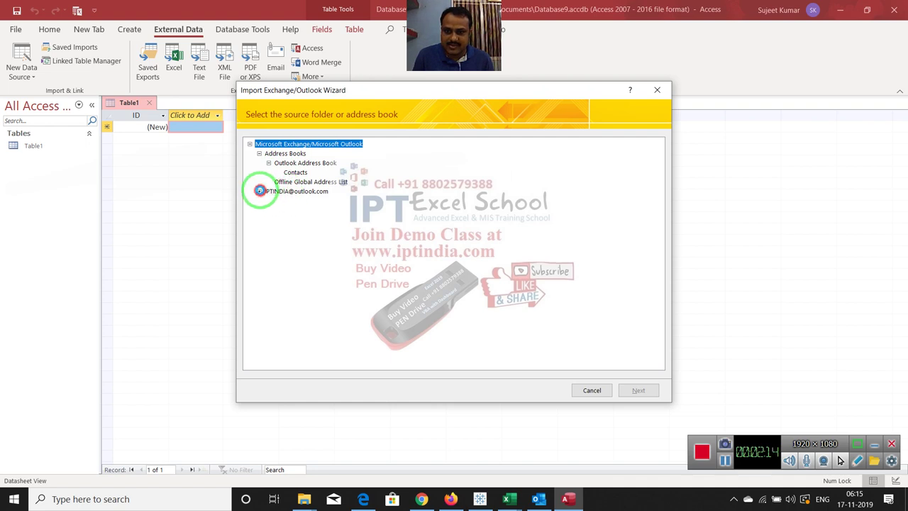
left_click(259, 192)
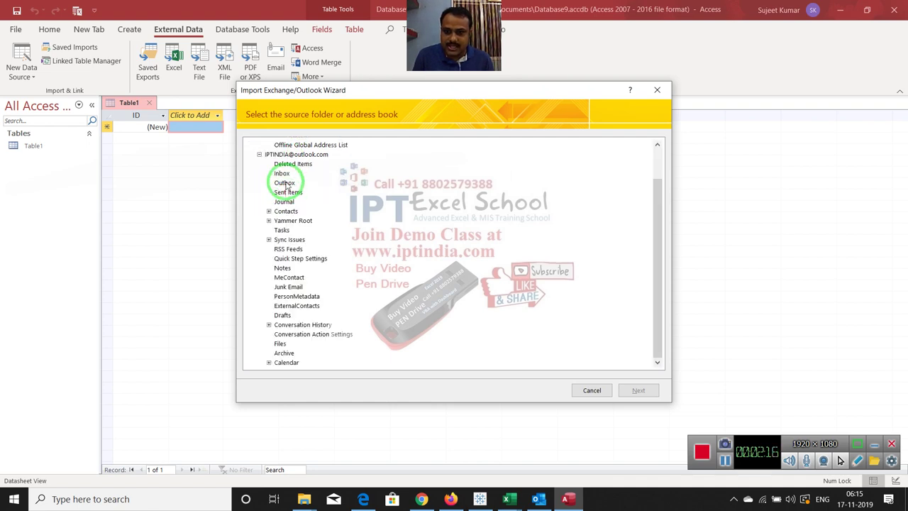
left_click(282, 174)
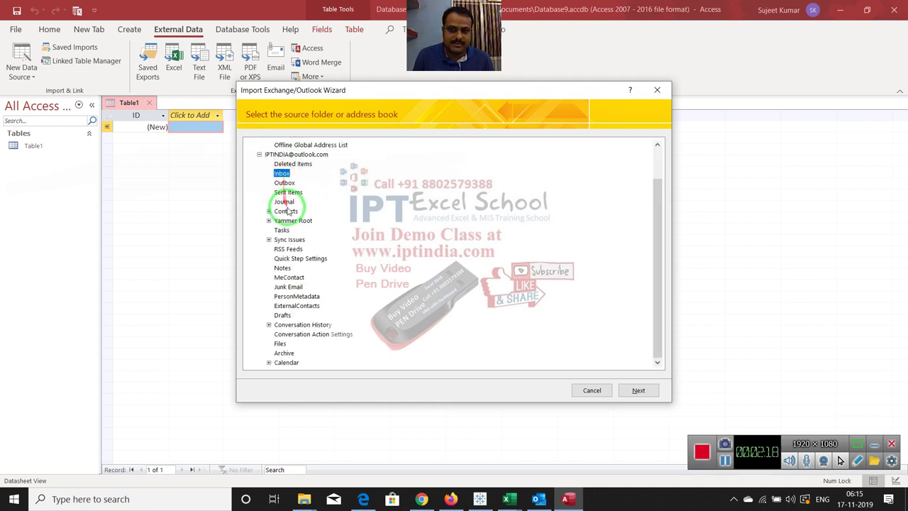
left_click(637, 390)
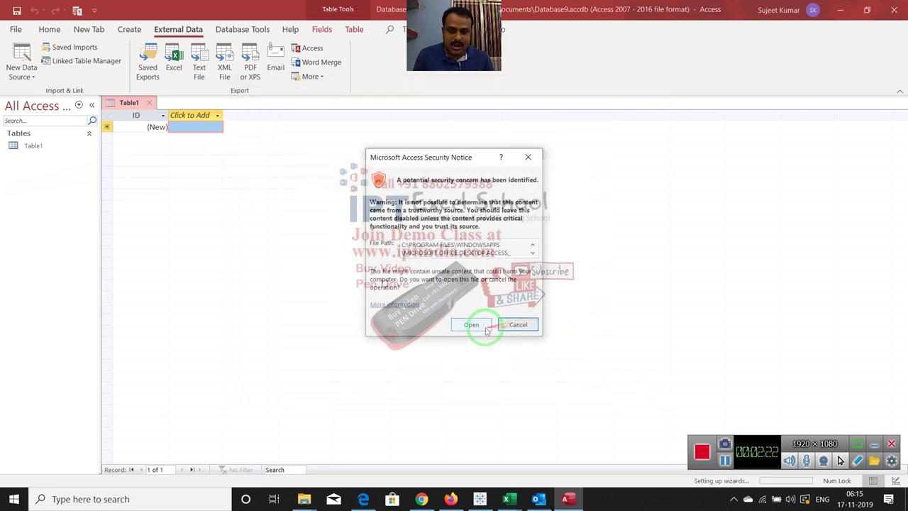
Step: Finish the wizard with default fields and an Access-added primary key, creating table Inbox without saving steps
left_click(472, 326)
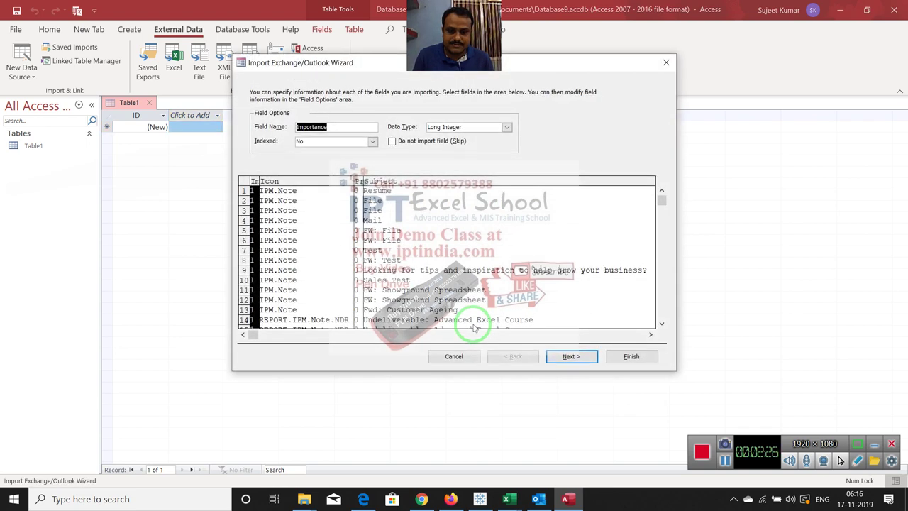
left_click_drag(330, 129, 536, 219)
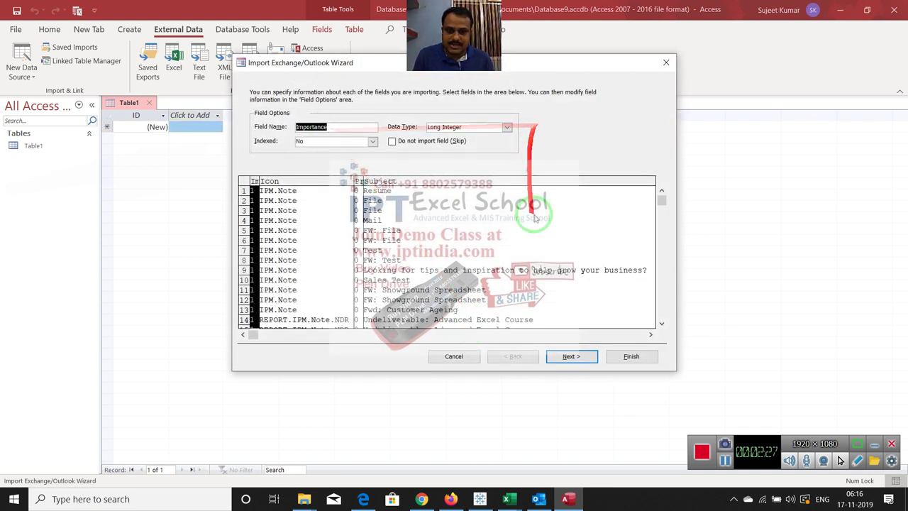
left_click(572, 359)
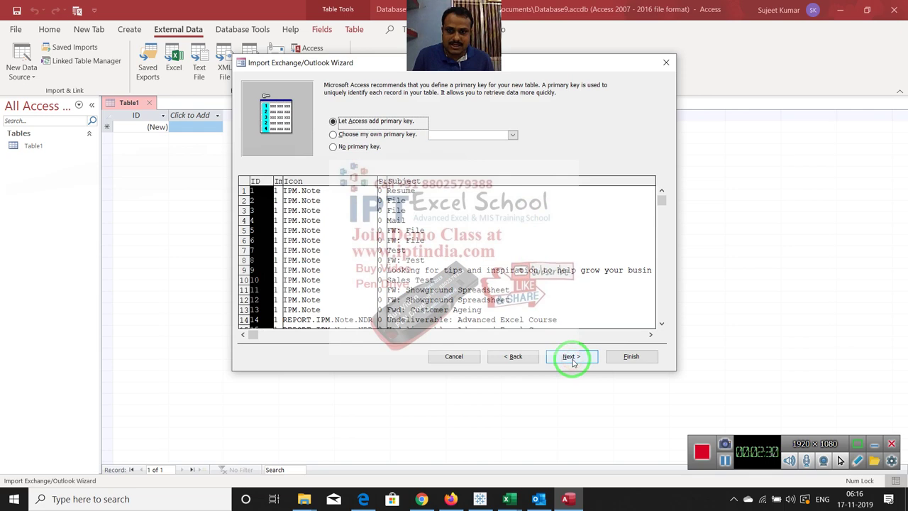
left_click(572, 358)
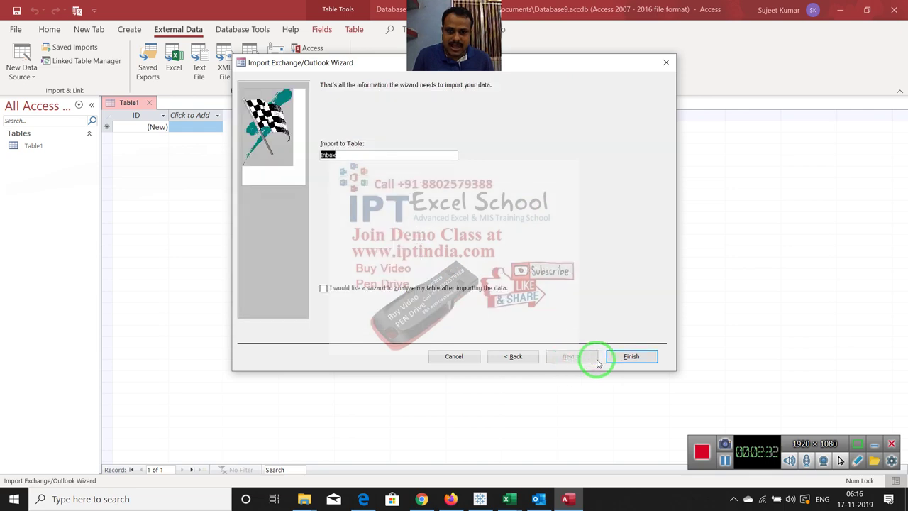
left_click(618, 359)
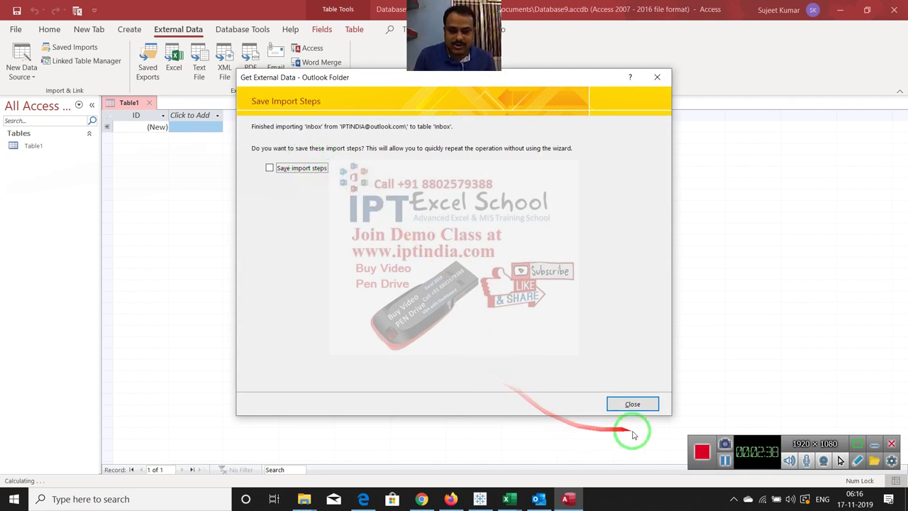
left_click(633, 405)
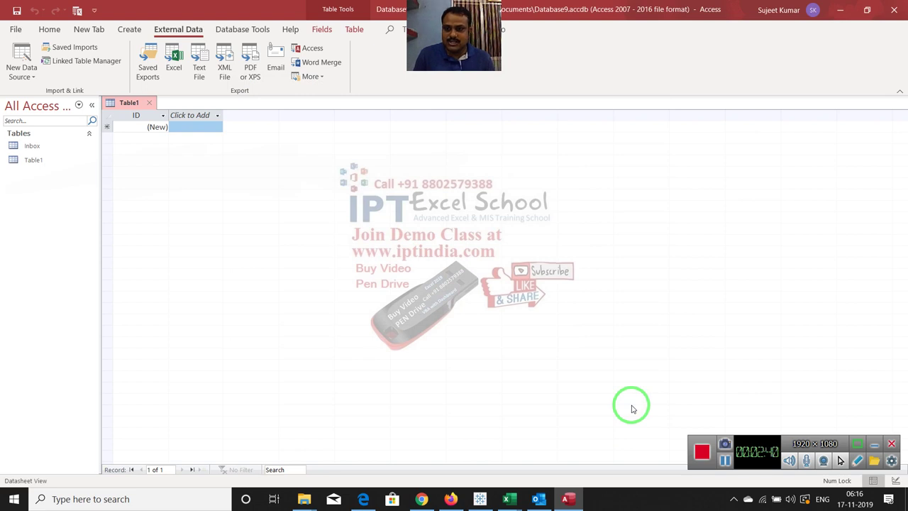
Step: Open the imported Inbox table, browse its 58 email records, then close Access
left_click(65, 166)
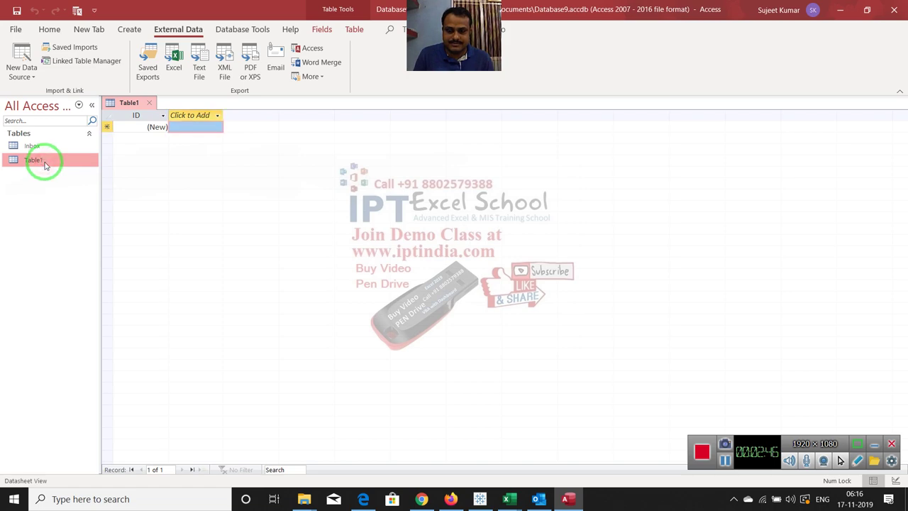
double_click(41, 147)
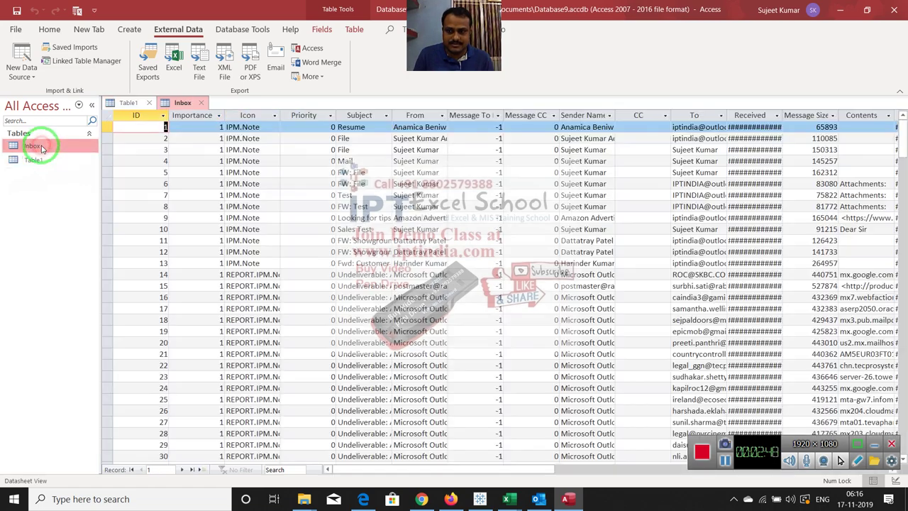
mouse_move(415, 115)
left_mouse_down()
mouse_move(762, 96)
mouse_move(2, 166)
left_mouse_up()
left_click(203, 160)
left_click(331, 176)
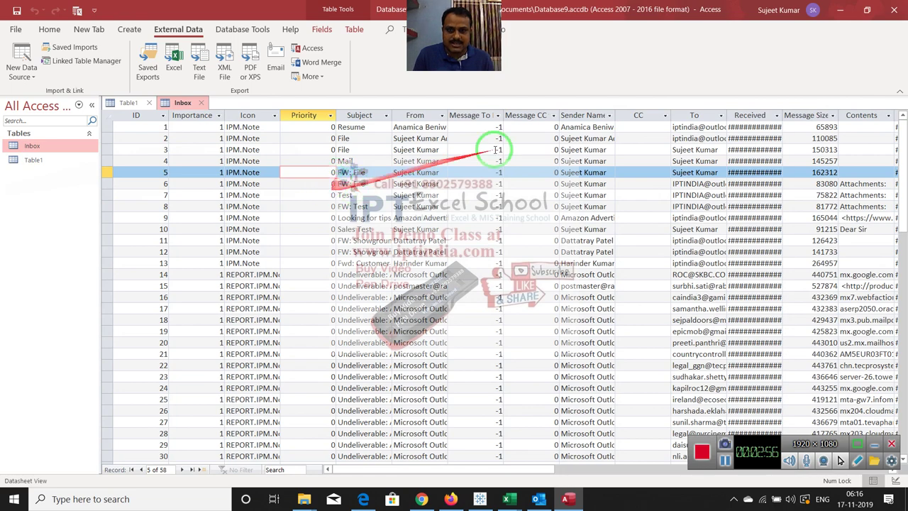
left_click(892, 9)
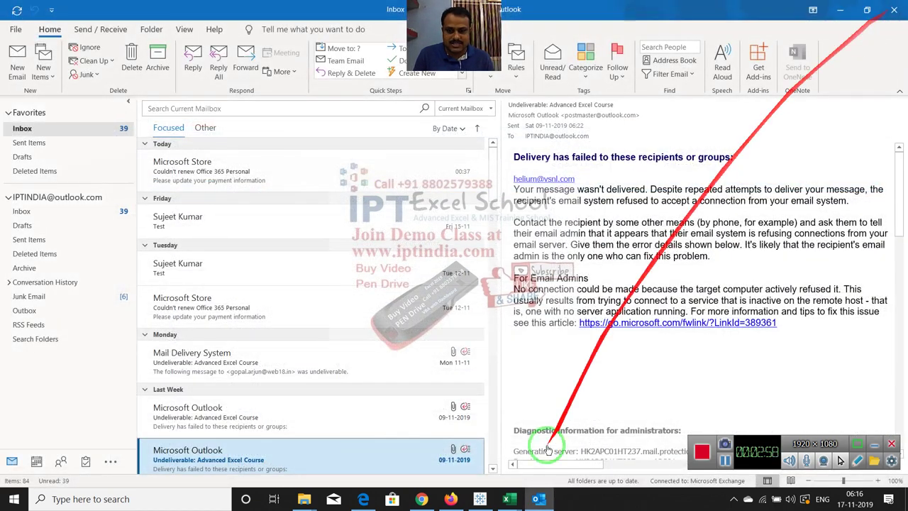
Step: Bring Excel's Book1 forward on Sheet3 and open Data > Get Data > From Database
left_click(520, 499)
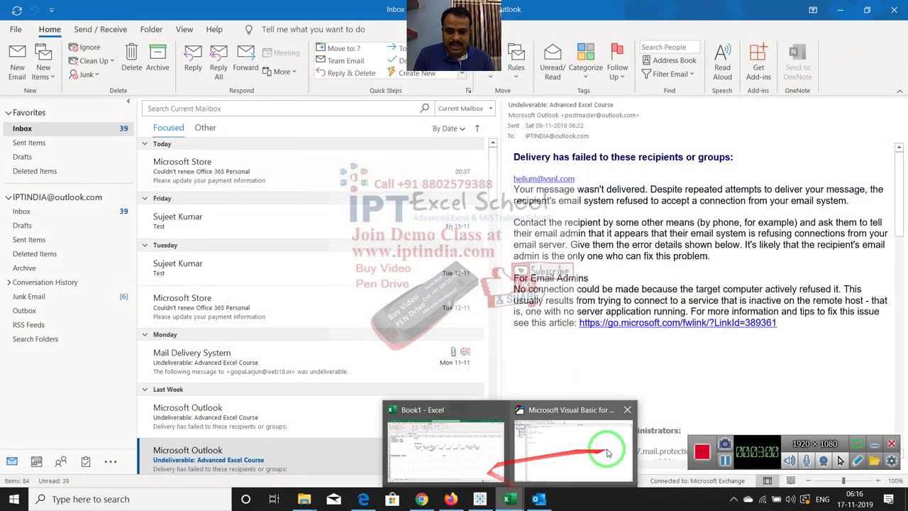
left_click(472, 444)
left_click(145, 470)
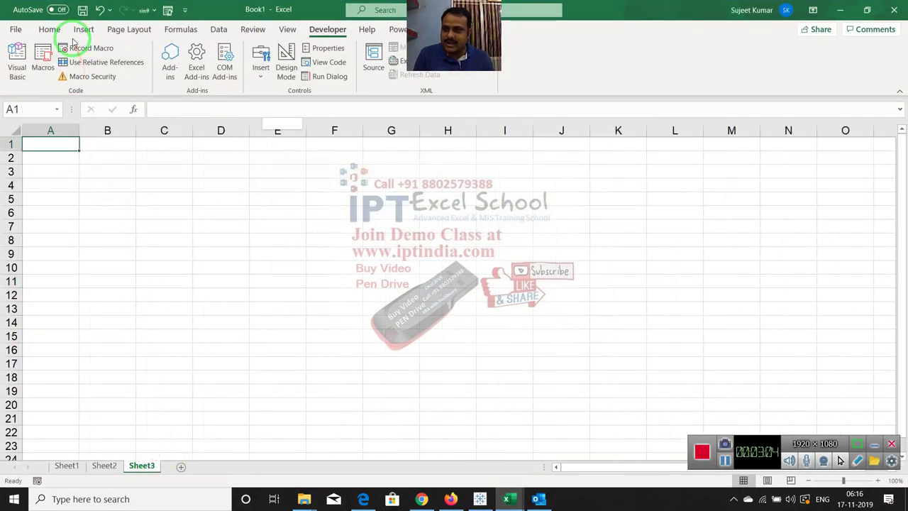
left_click(215, 31)
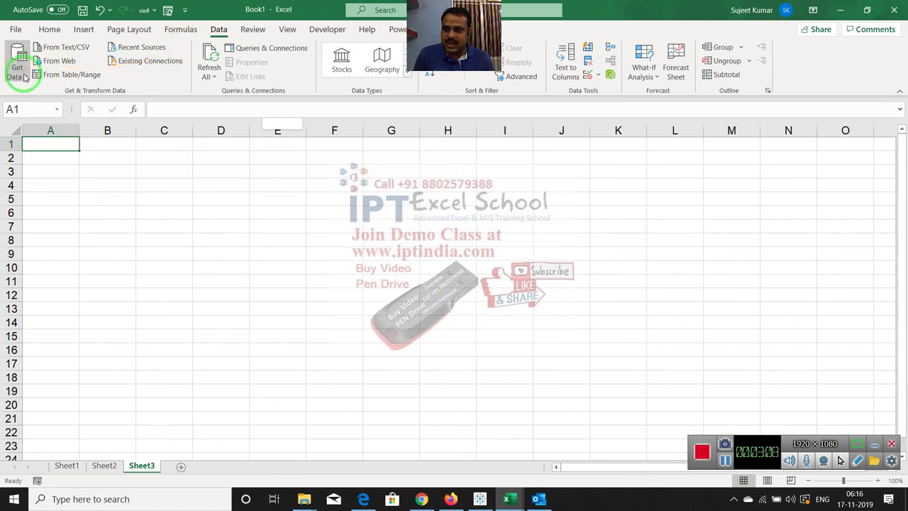
left_click(26, 68)
mouse_move(43, 126)
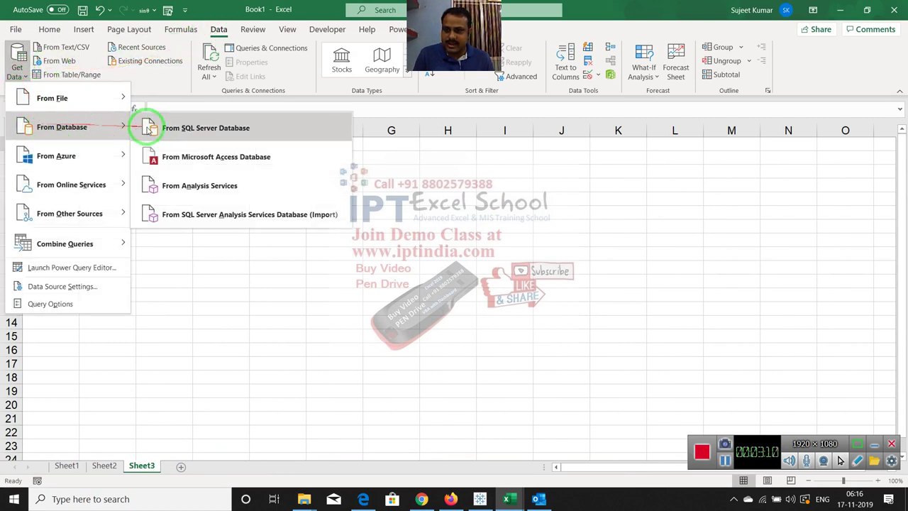
Step: Choose From Microsoft Access Database and import Database9 from the Documents folder
left_click(174, 156)
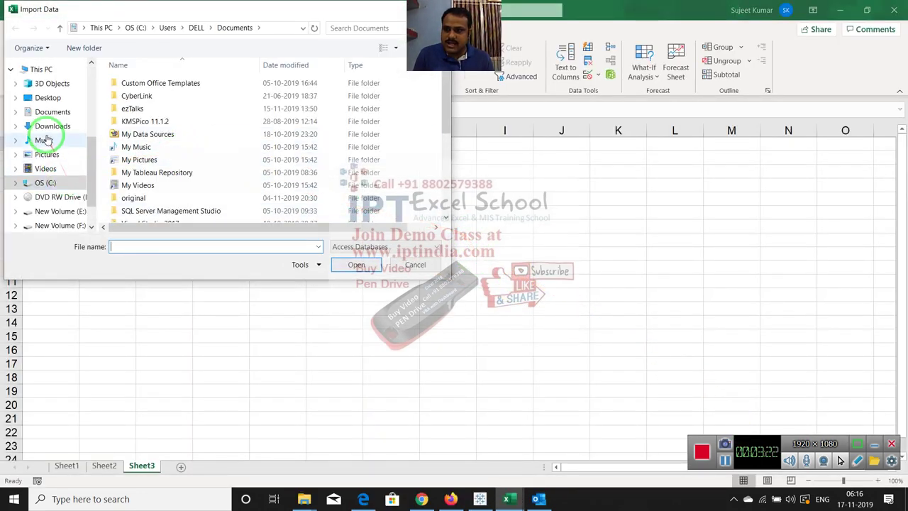
left_click(52, 111)
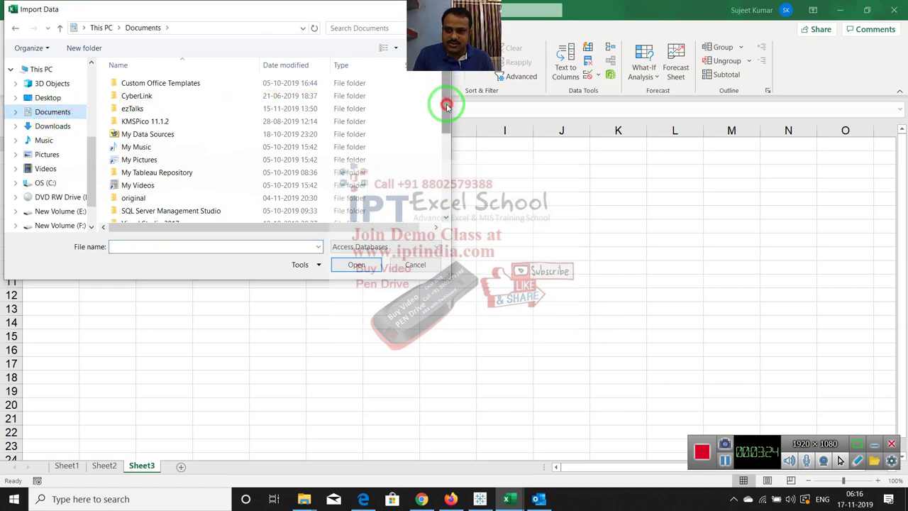
left_click_drag(442, 92, 444, 163)
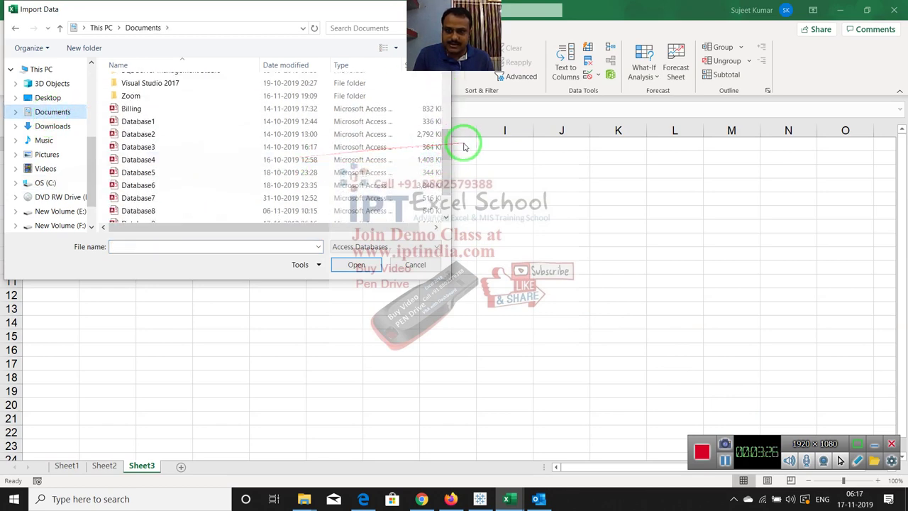
left_click_drag(445, 149, 444, 183)
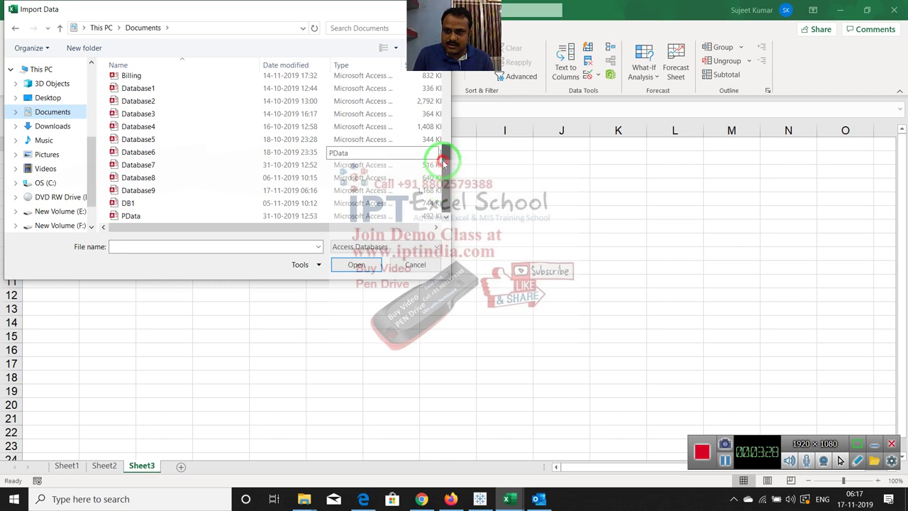
left_click(323, 191)
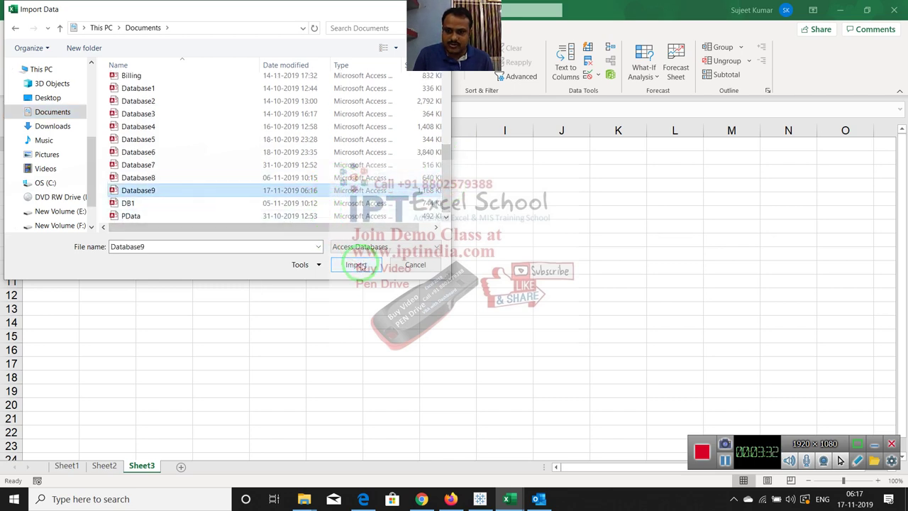
left_click(359, 265)
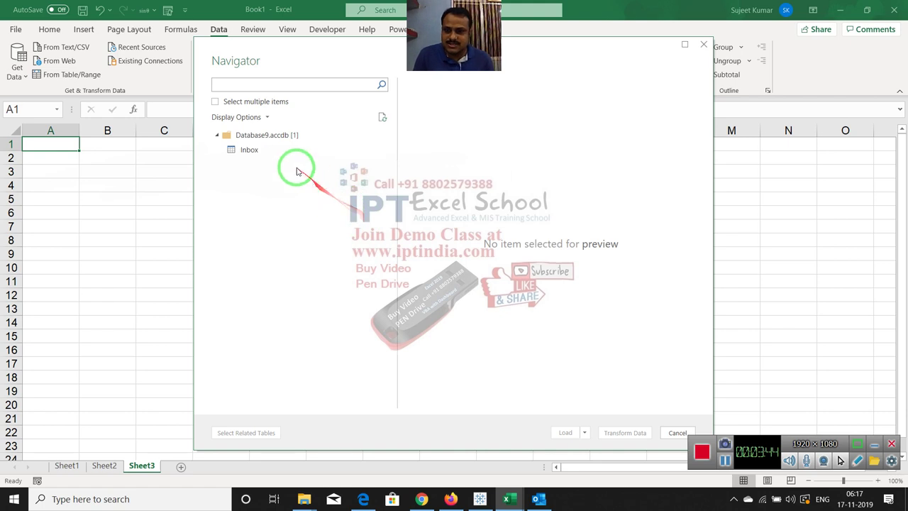
Step: Select the Inbox table in the Navigator and load its 58 rows onto a new sheet
left_click(252, 157)
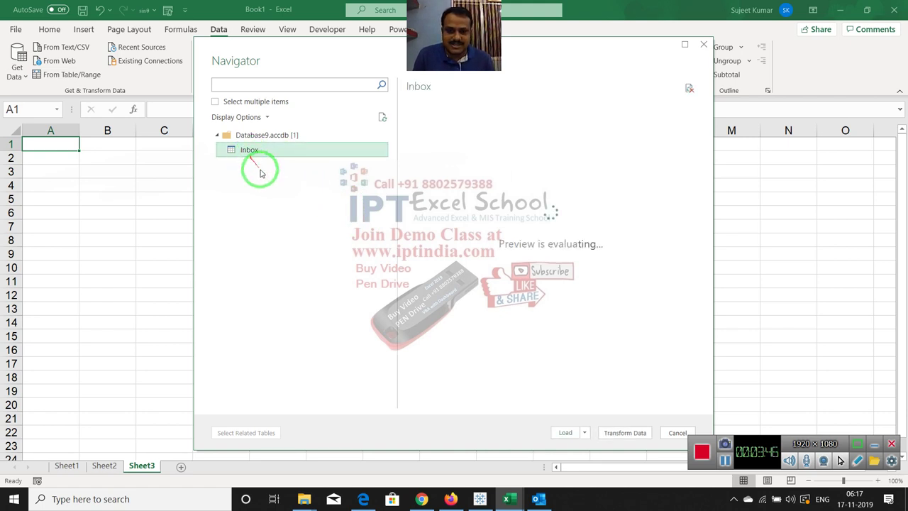
left_click(566, 432)
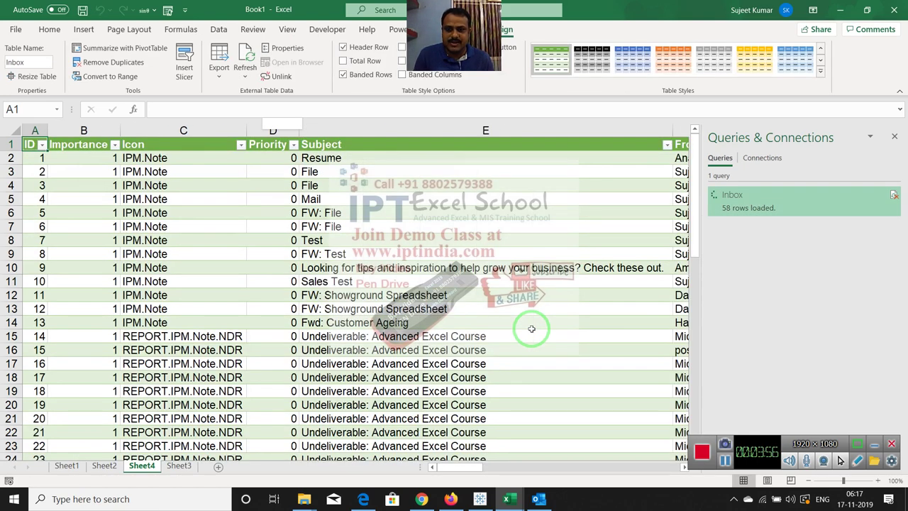
Step: Scan the Inbox table across to the Received, Message Size, Contents and Created columns, then show the desktop
left_click(436, 234)
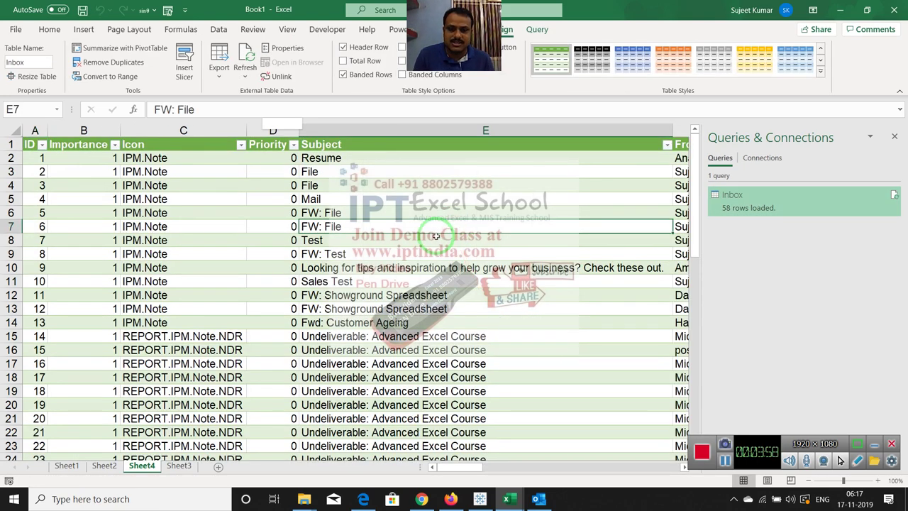
key("Right")
key("Right")
key("Right")
key("Right")
key("Right")
key("Right")
key("Right")
key("Right")
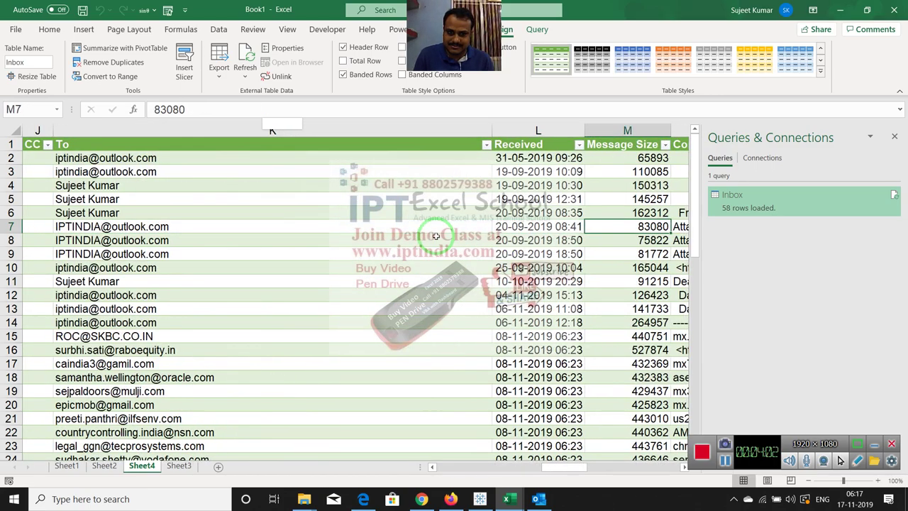
key("Right")
key("Right")
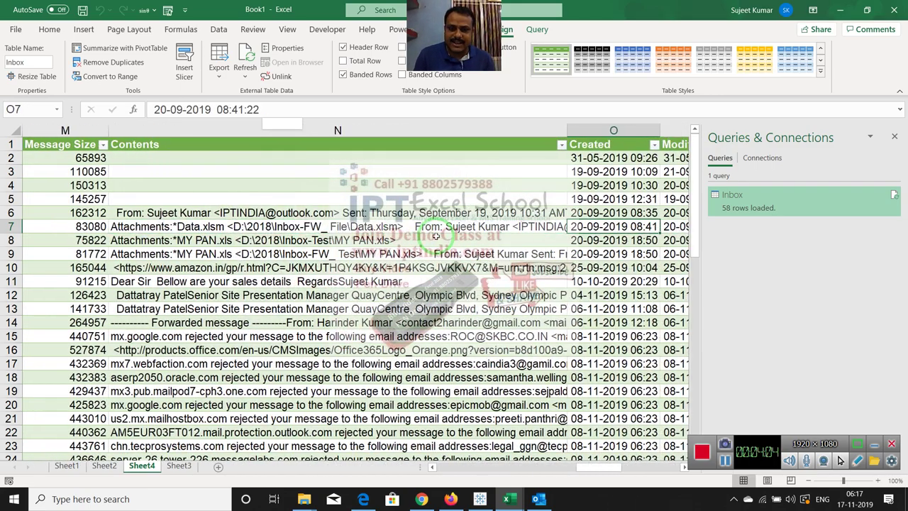
key("Right")
key("Right")
key("Right")
key("Right")
key("Right")
key("Right")
key("Right")
key("super+d")
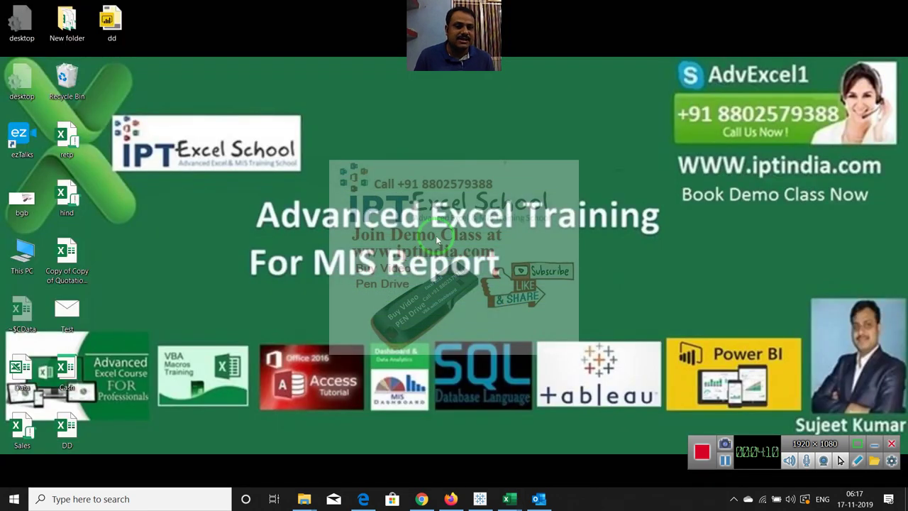
left_click_drag(665, 151, 889, 181)
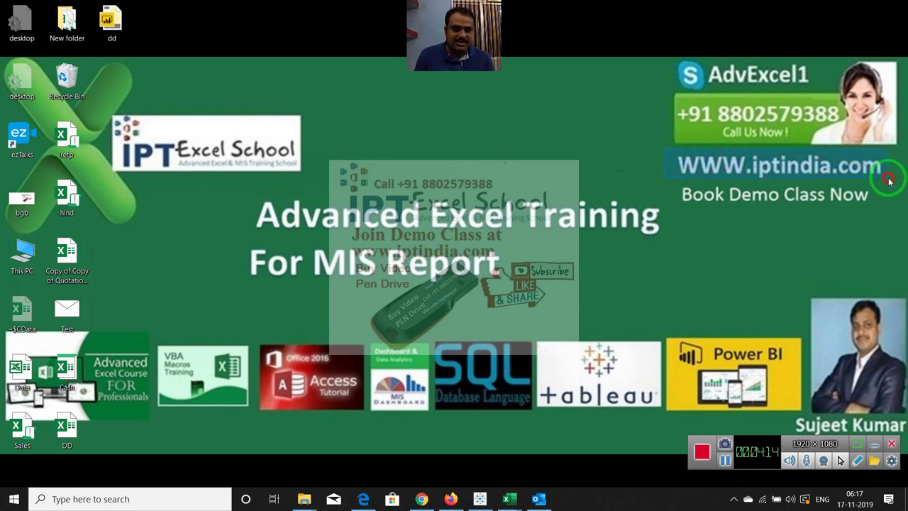
left_click_drag(889, 181, 882, 209)
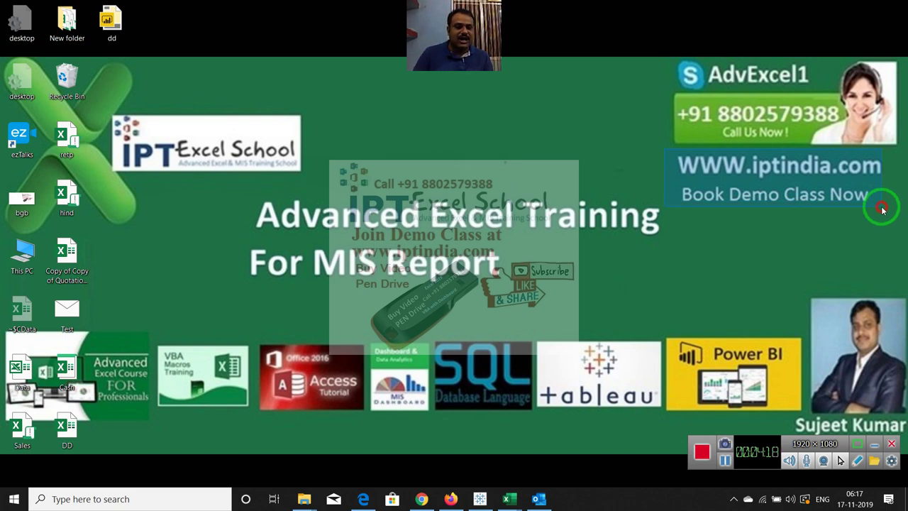
left_click_drag(882, 209, 882, 213)
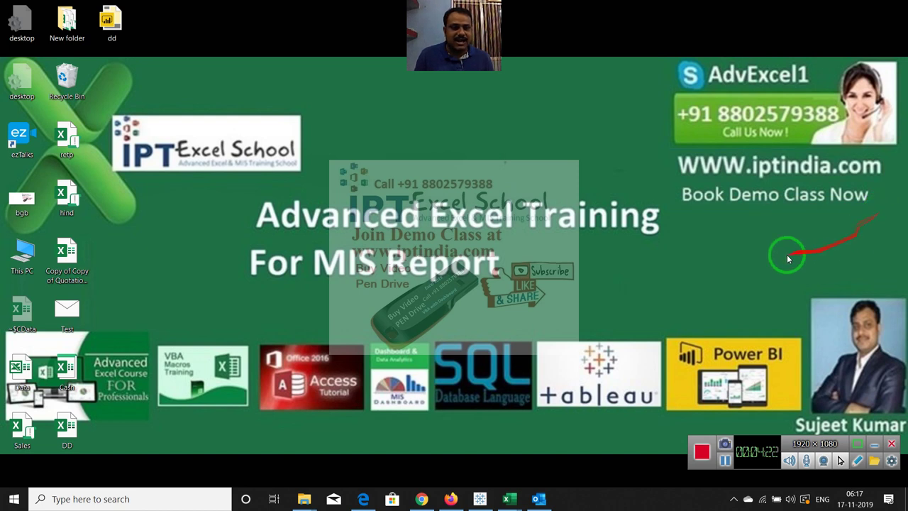
left_click_drag(678, 106, 842, 125)
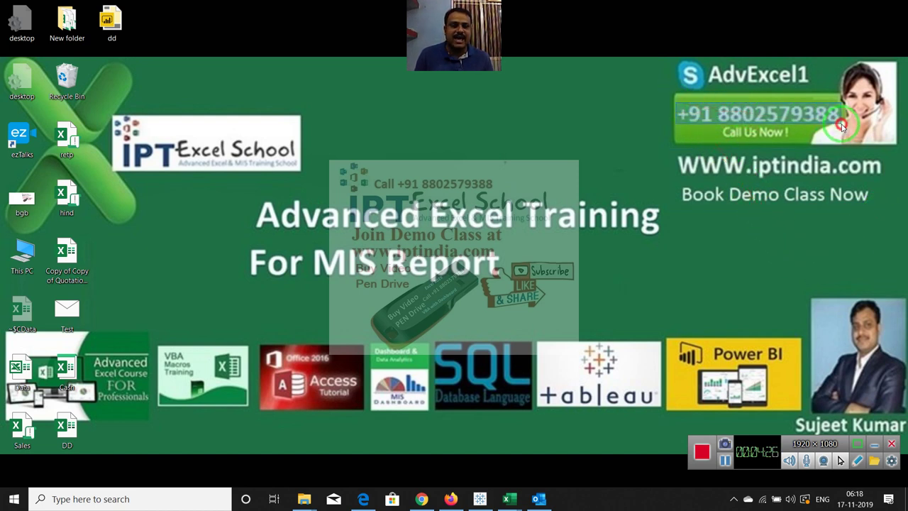
left_click_drag(842, 125, 842, 125)
left_click_drag(3, 343, 792, 399)
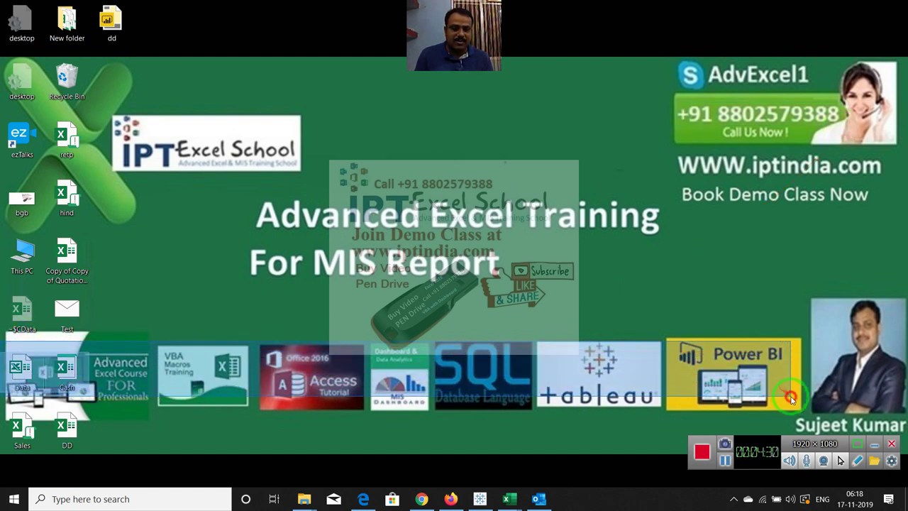
left_click_drag(792, 399, 792, 399)
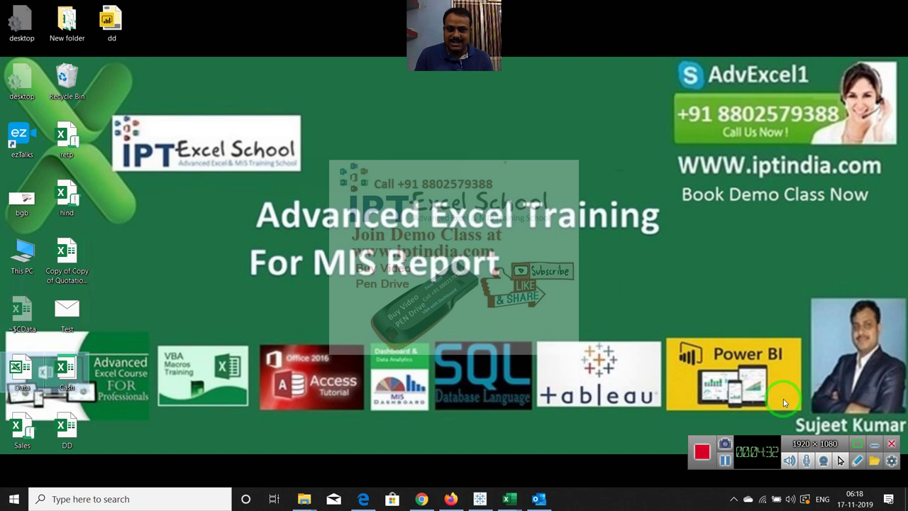